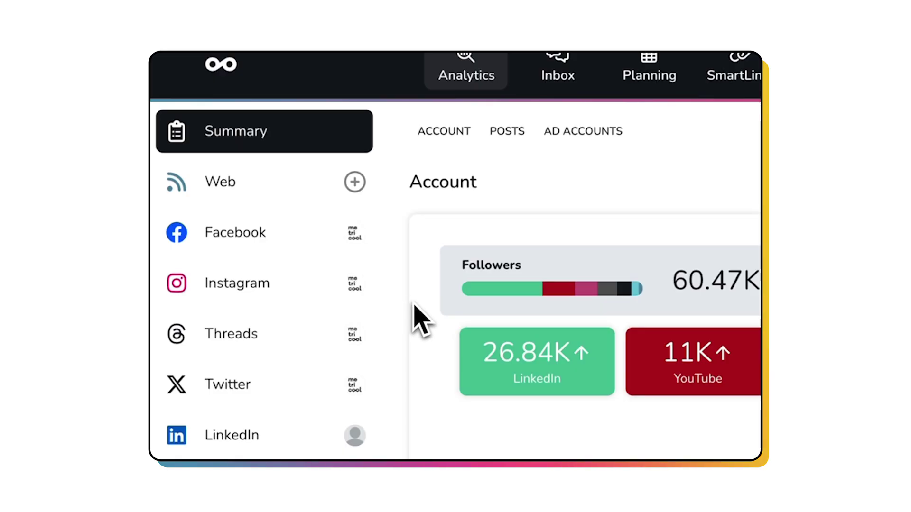
Scroll through the Summary page to reach the List of posts table
scroll(576, 350, "down", 2)
scroll(463, 306, "down", 3)
scroll(462, 304, "down", 10)
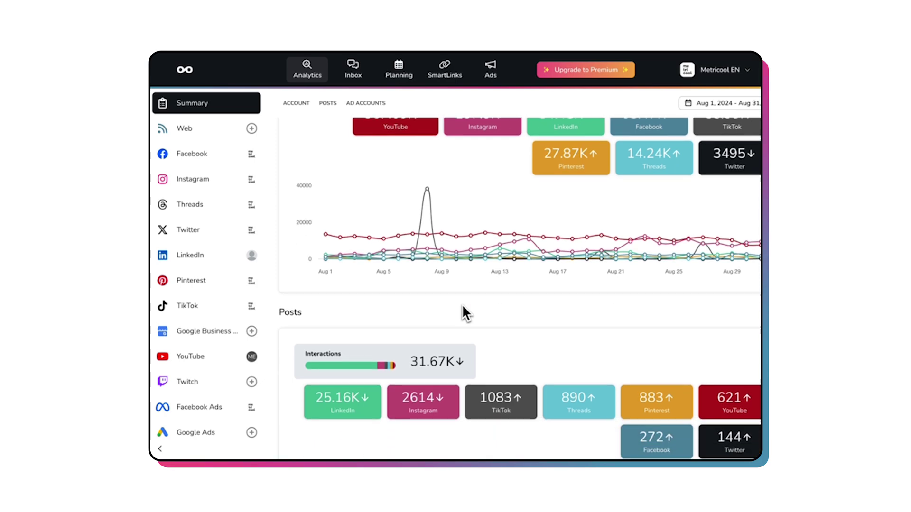
scroll(462, 304, "up", 1)
scroll(463, 303, "up", 1)
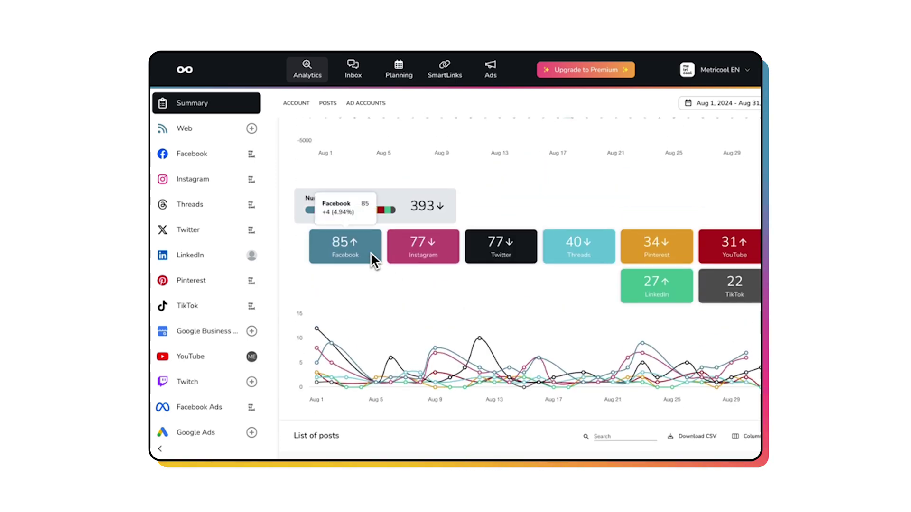
scroll(404, 252, "up", 5)
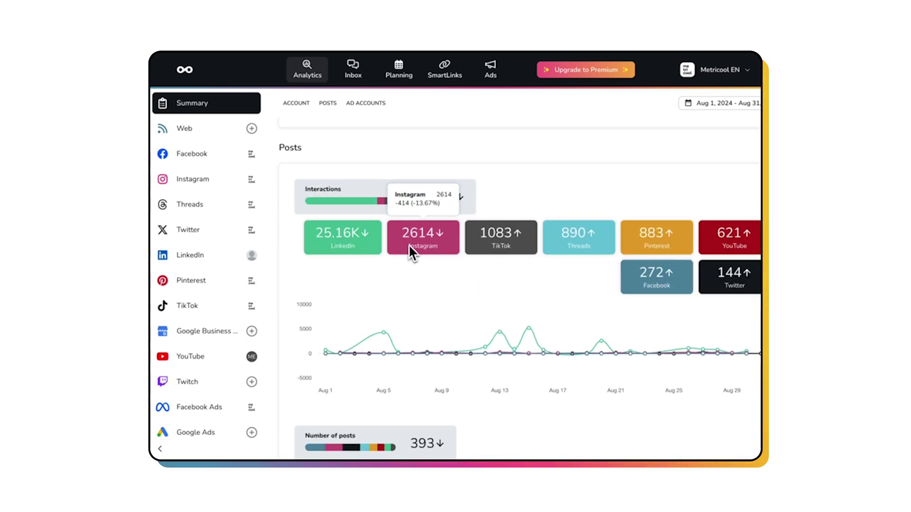
mouse_move(491, 247)
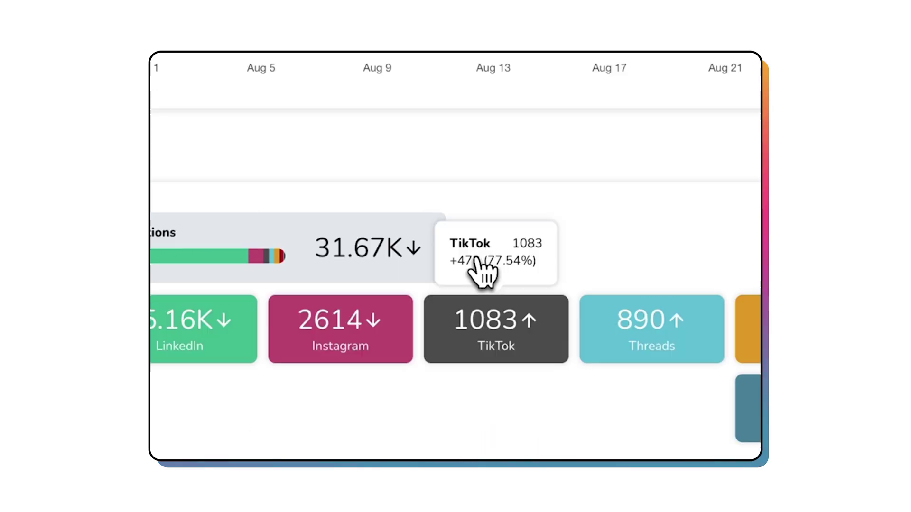
scroll(476, 260, "up", 3)
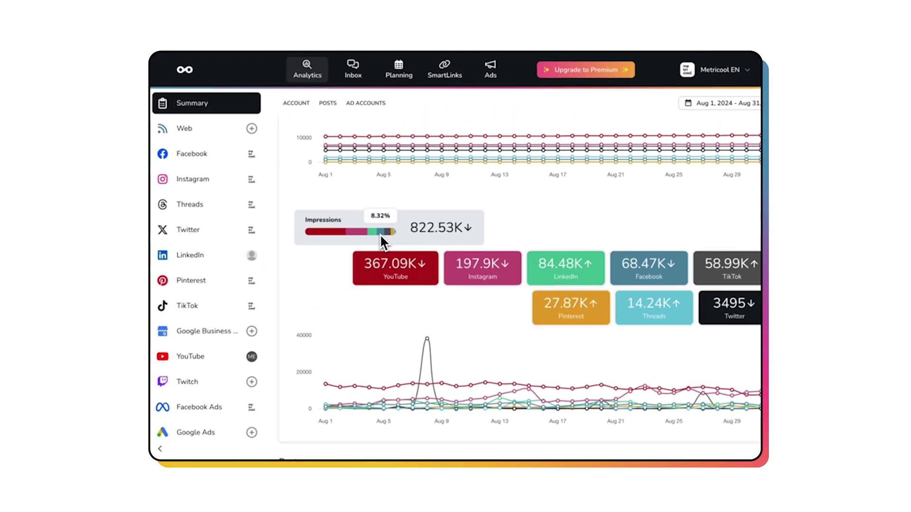
scroll(380, 234, "up", 4)
mouse_move(485, 228)
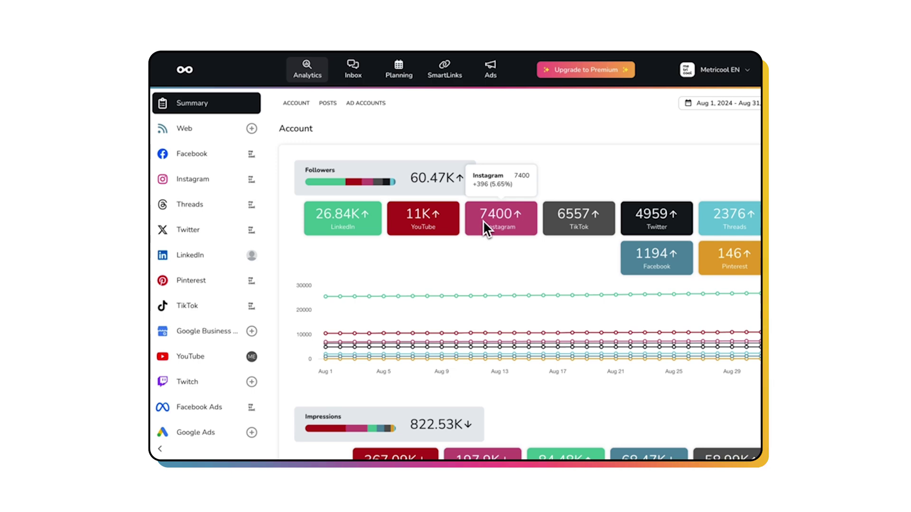
scroll(486, 280, "down", 10)
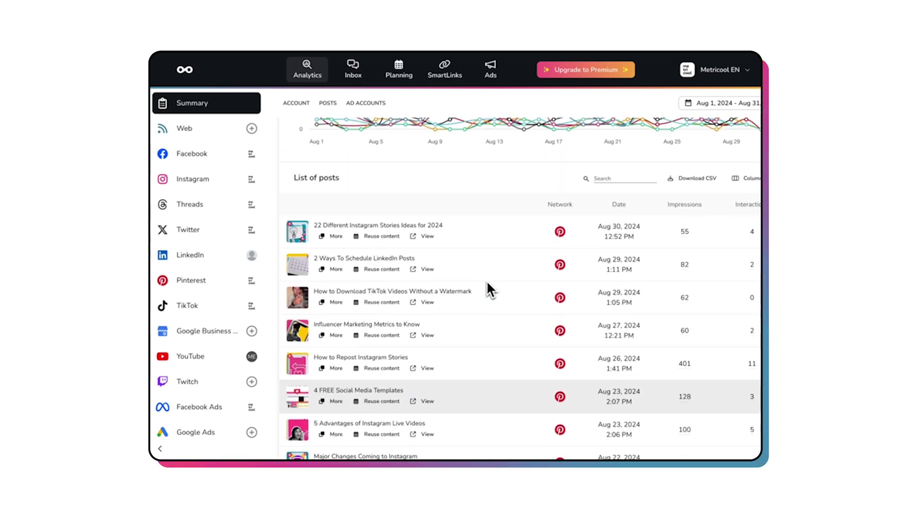
Sort the List of posts by impressions, highest first, after trying network and date sorts
left_click(575, 204)
left_click(575, 205)
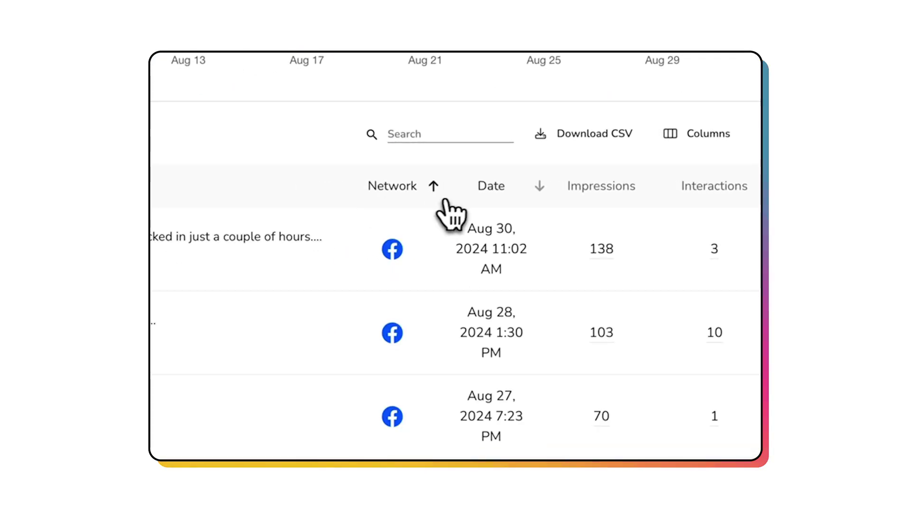
left_click(445, 201)
left_click(621, 202)
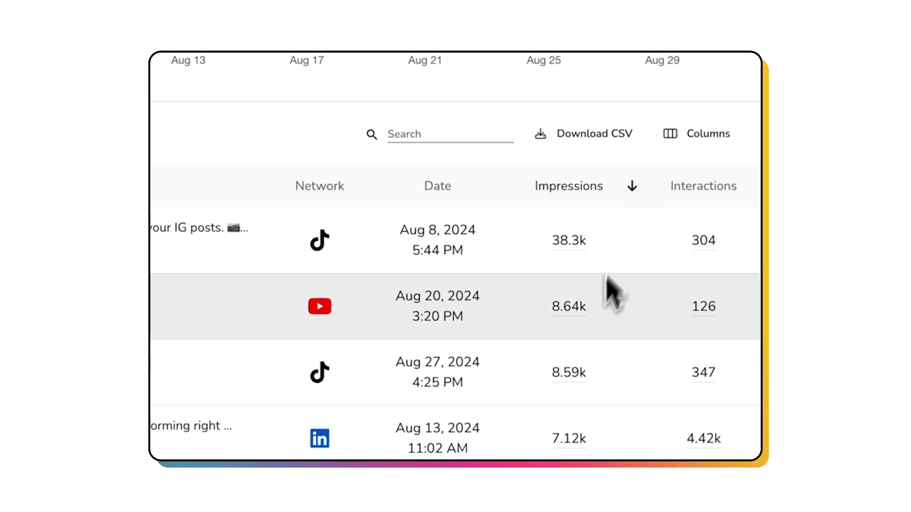
scroll(689, 325, "up", 6)
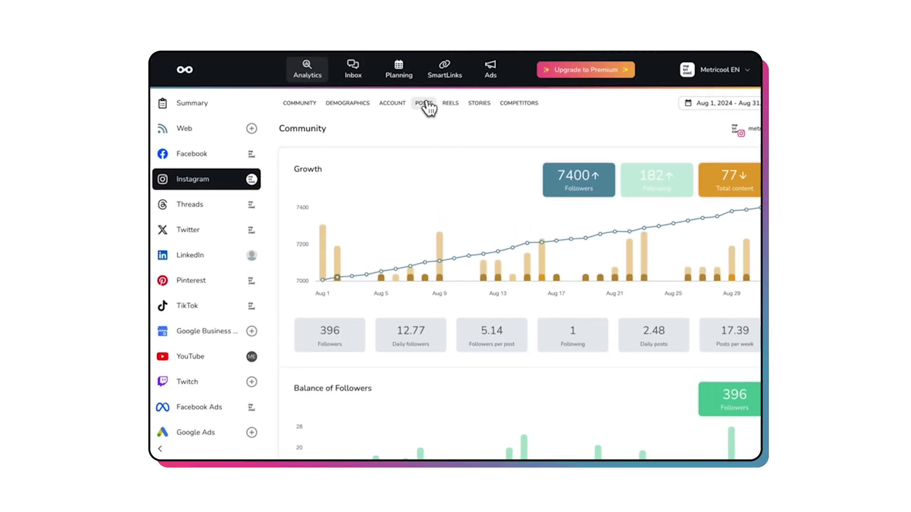
Open Instagram's posts for the period and sort them by organic reach
left_click(423, 103)
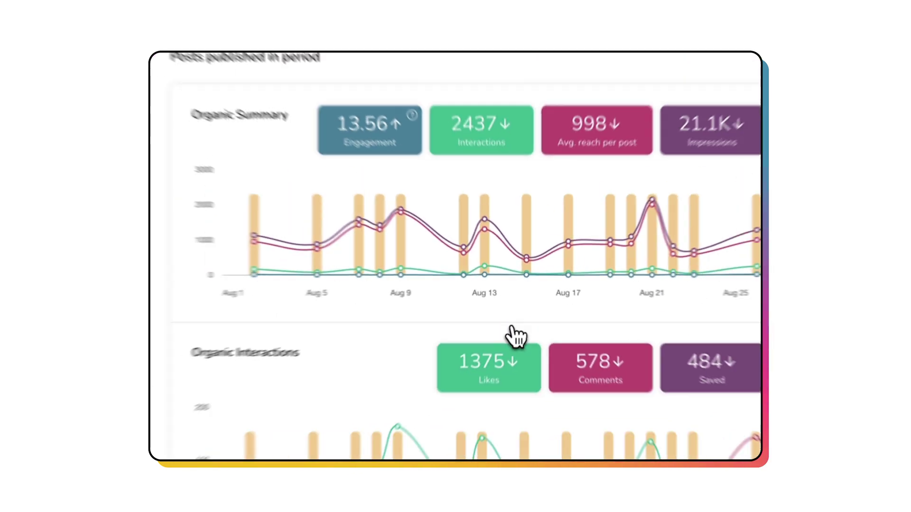
mouse_move(645, 192)
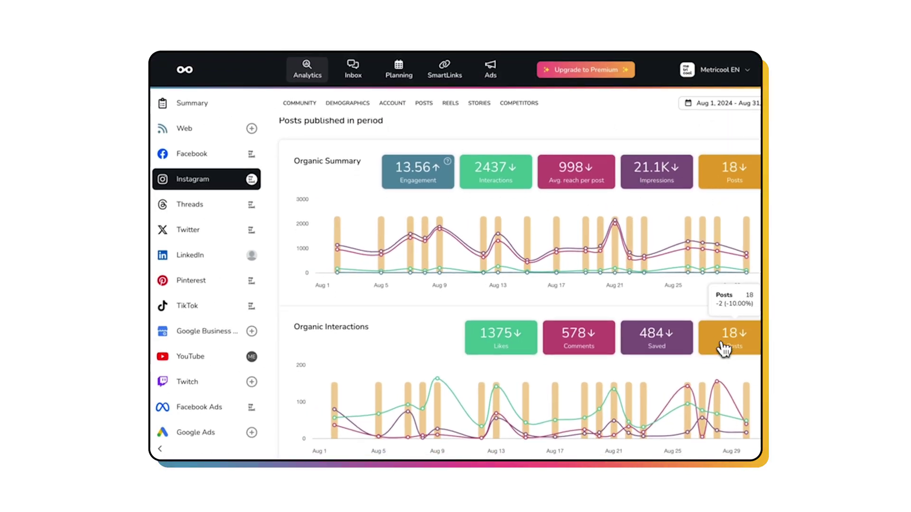
scroll(723, 348, "down", 10)
scroll(724, 347, "up", 3)
scroll(724, 349, "down", 1)
scroll(724, 350, "down", 4)
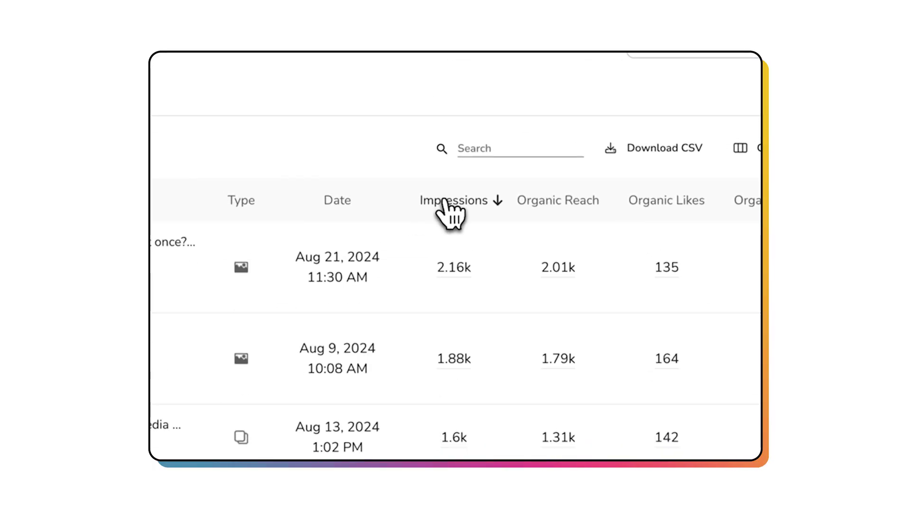
left_click(558, 202)
Toggle the Date and Organic Reach columns so both remain visible in the posts table
left_click(757, 150)
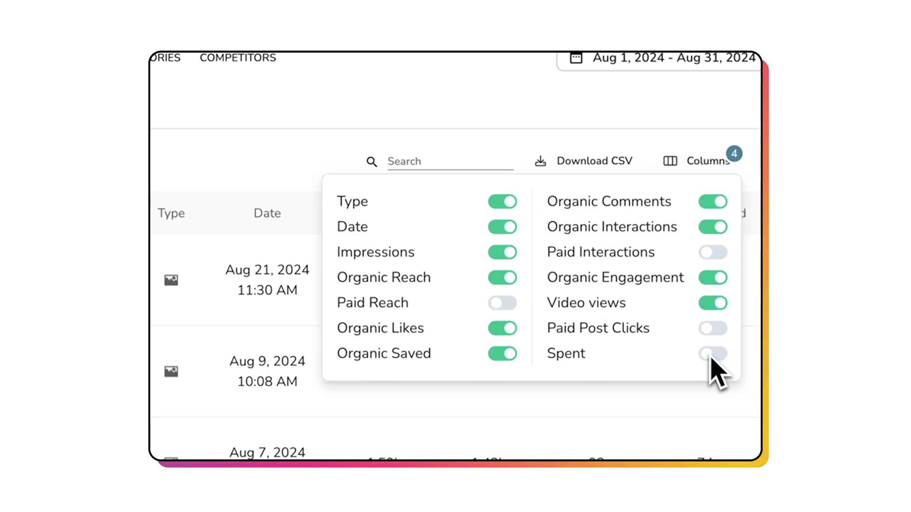
left_click(509, 228)
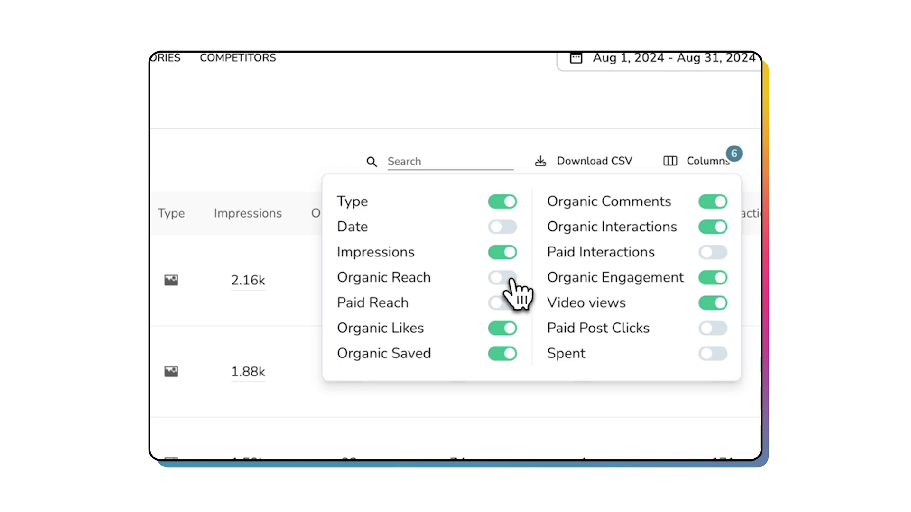
left_click(713, 205)
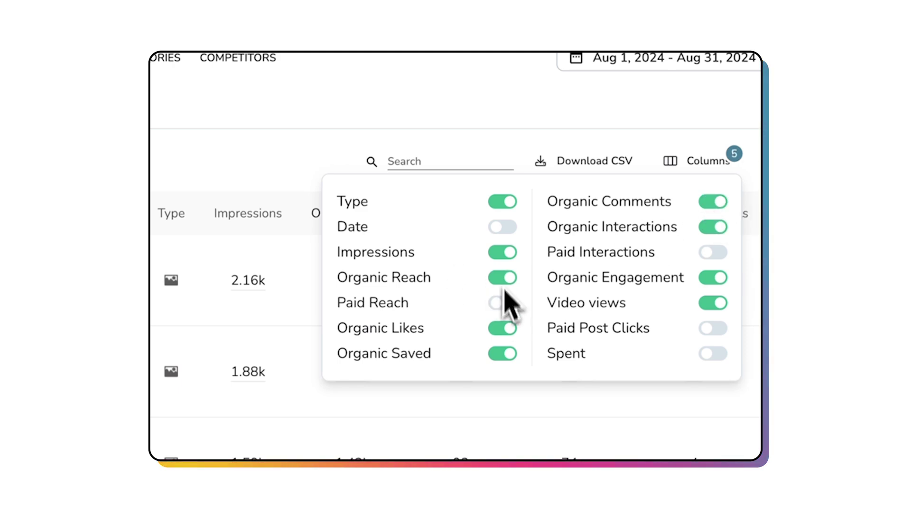
left_click(503, 228)
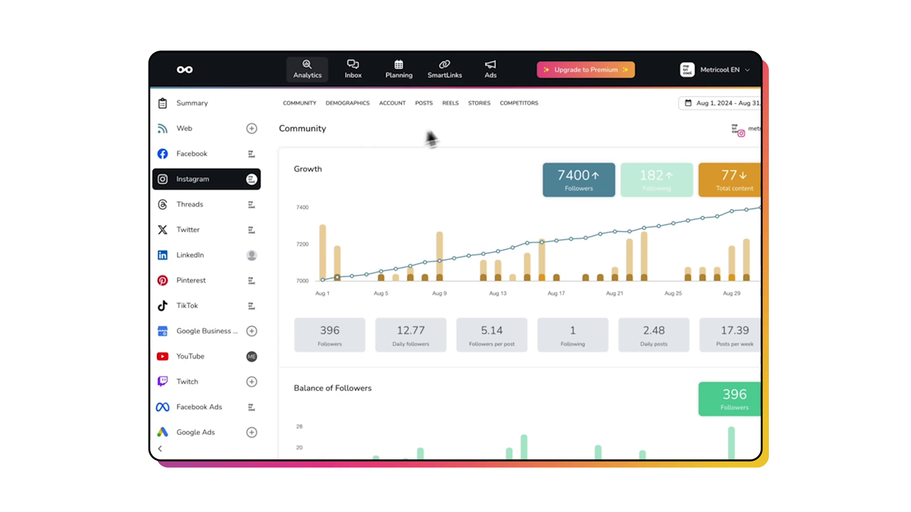
Open Instagram Competitors and add Nike as a competitor
scroll(522, 106, "down", 3)
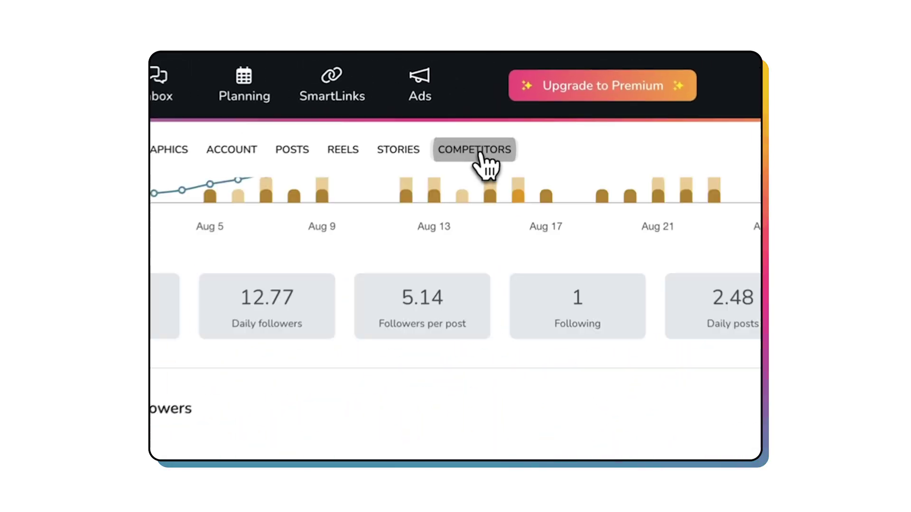
left_click(521, 104)
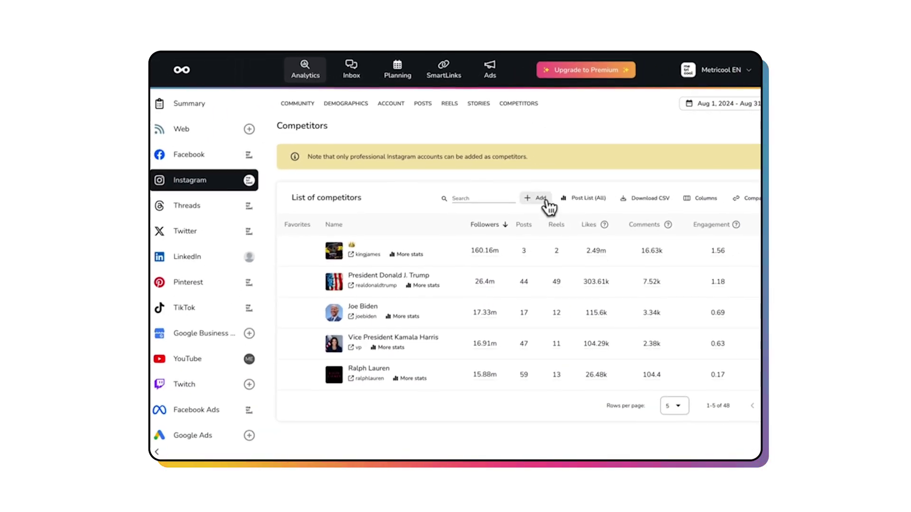
left_click(539, 200)
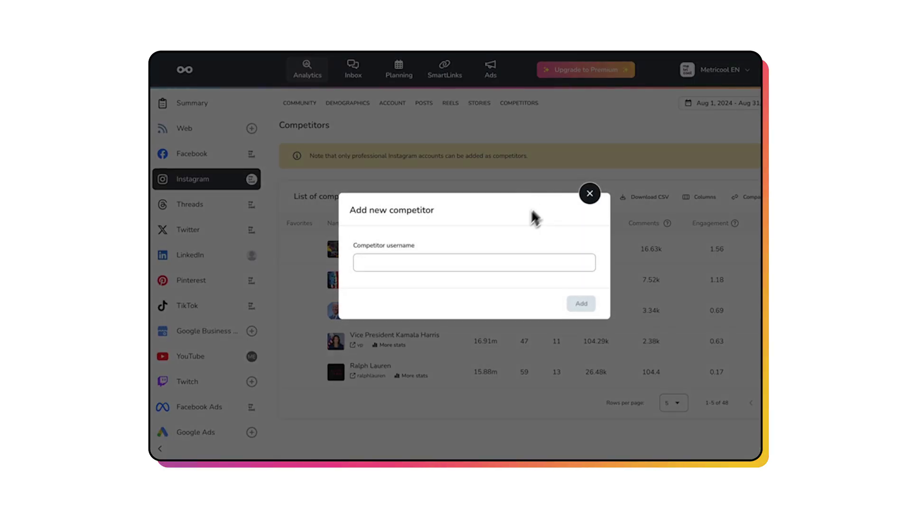
left_click(487, 261)
type("nike")
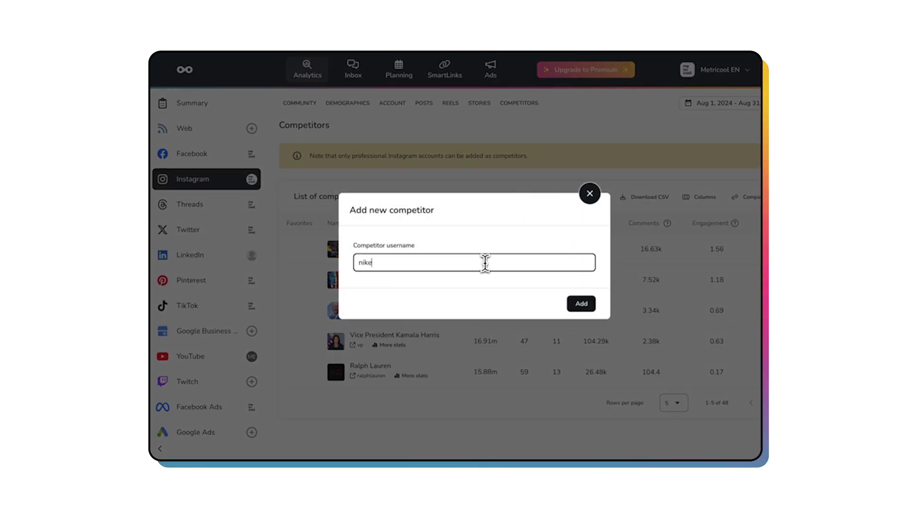
left_click(583, 305)
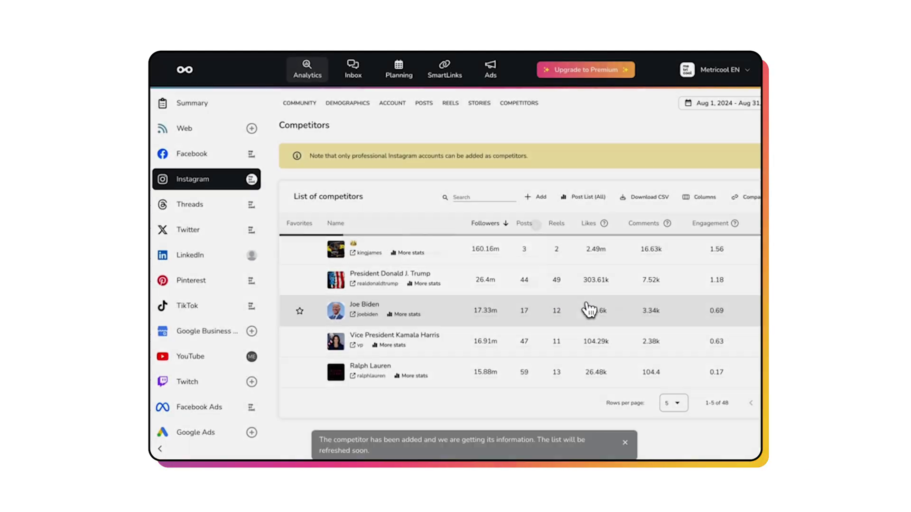
Add adidas as another competitor
left_click(541, 198)
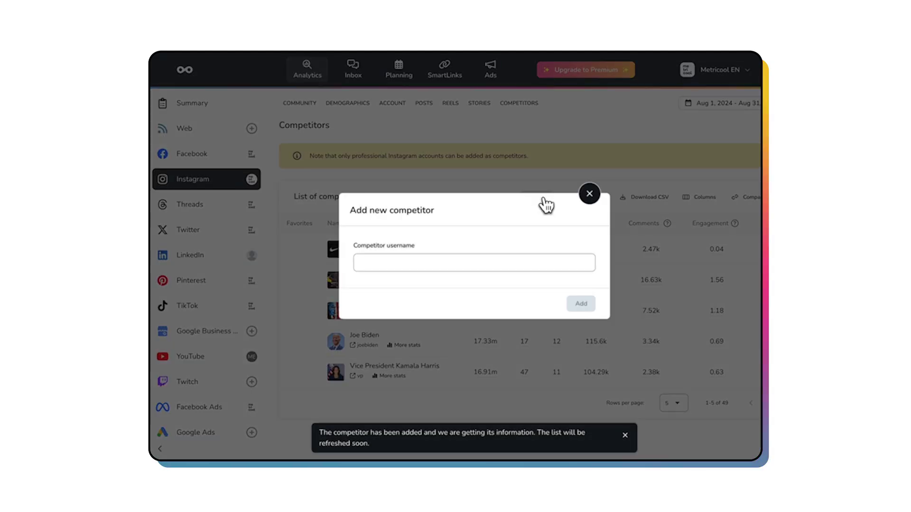
left_click(504, 260)
type("a")
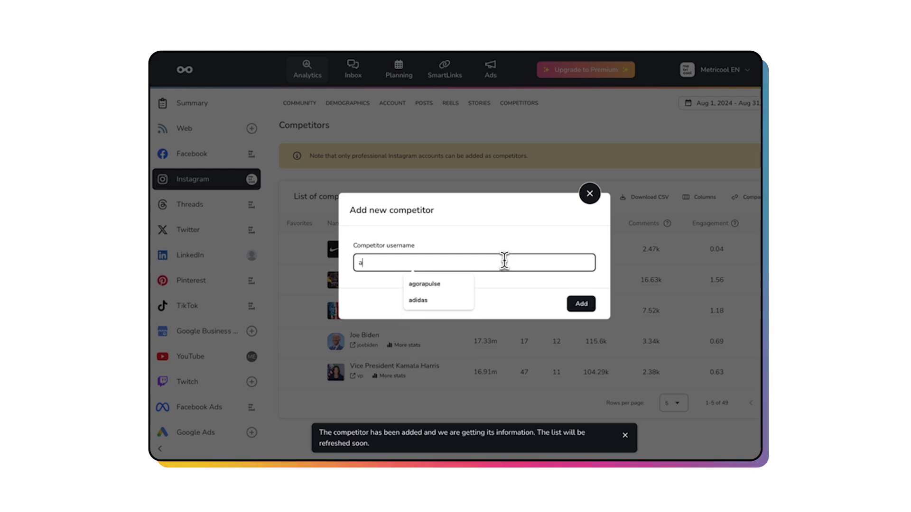
type("didas")
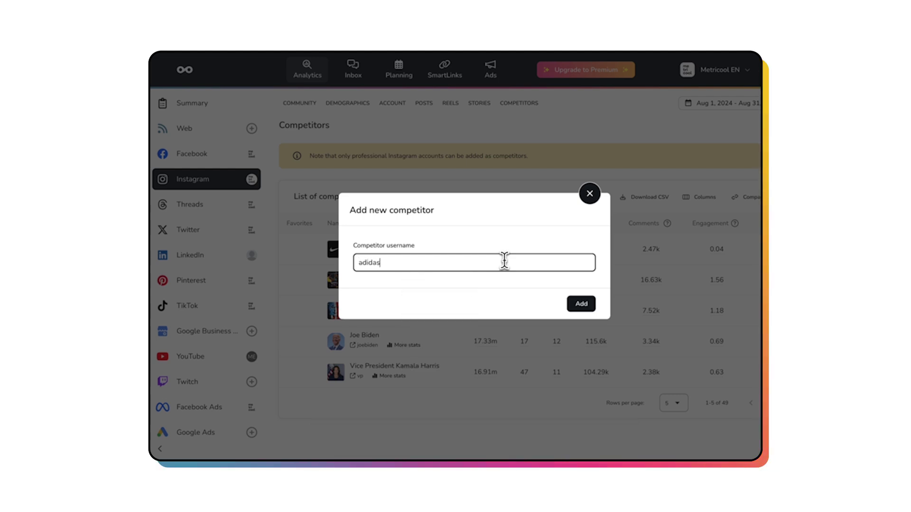
left_click(590, 308)
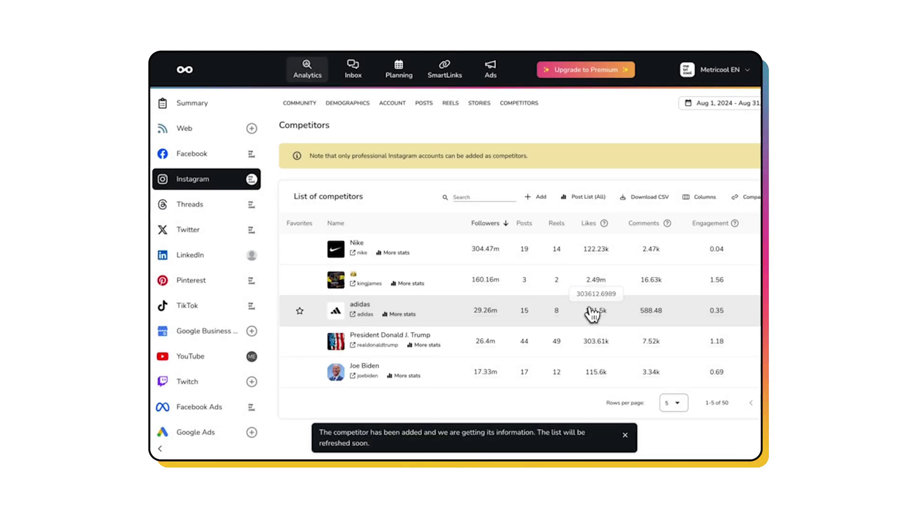
Review Nike's detailed stats, then return to the competitors list
left_click(385, 257)
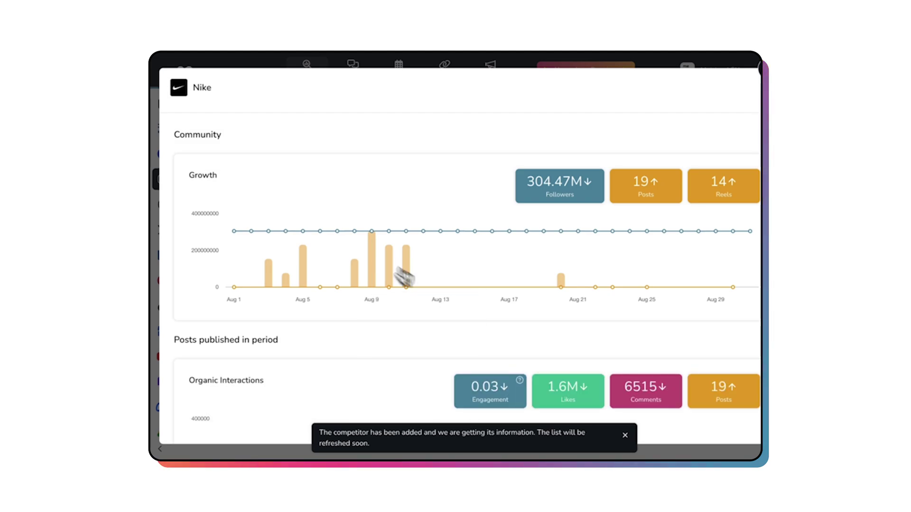
scroll(492, 336, "down", 5)
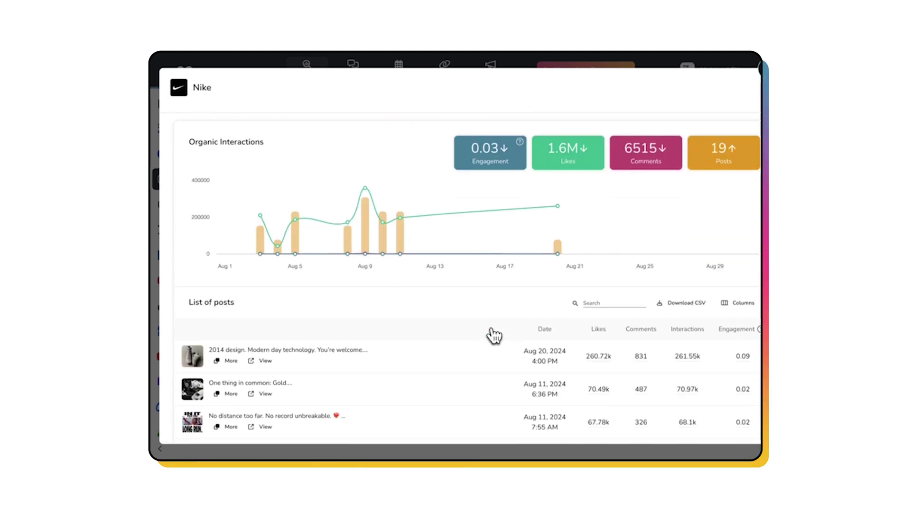
left_click(748, 90)
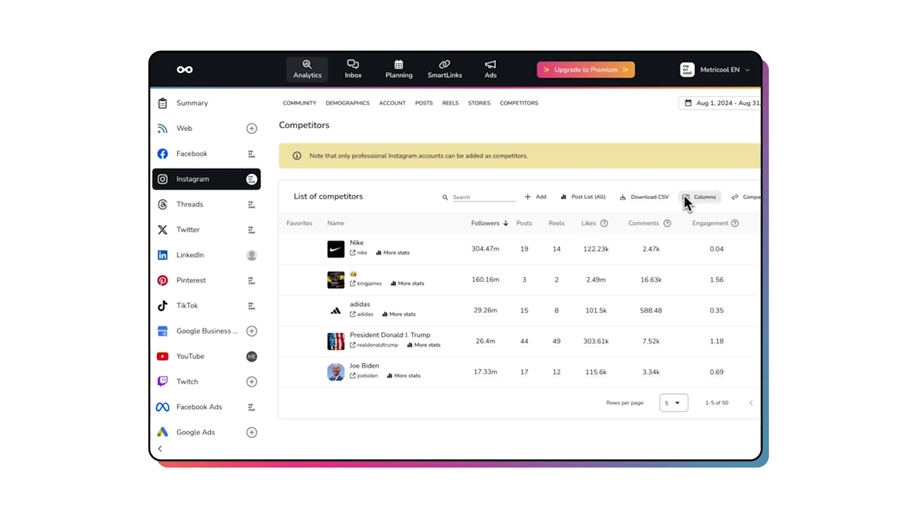
Compare Nike and adidas side by side and open adidas's detailed stats
left_click(734, 198)
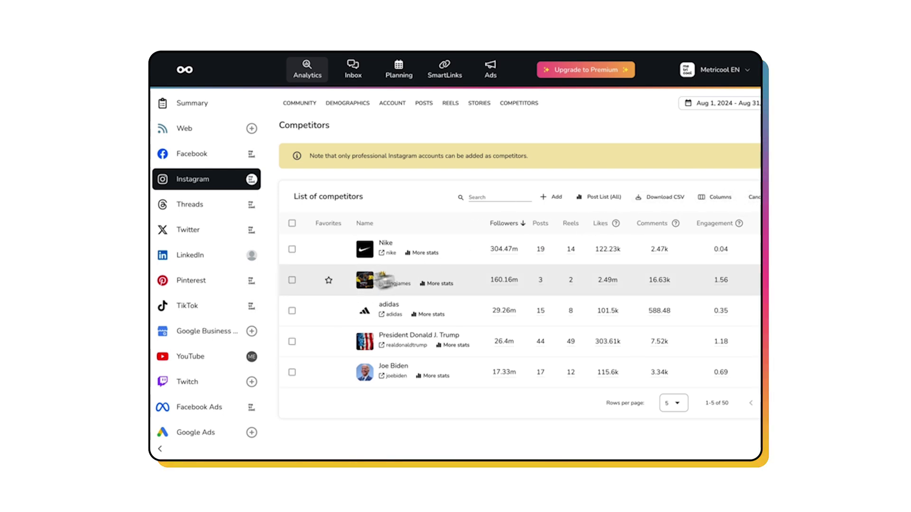
left_click(292, 249)
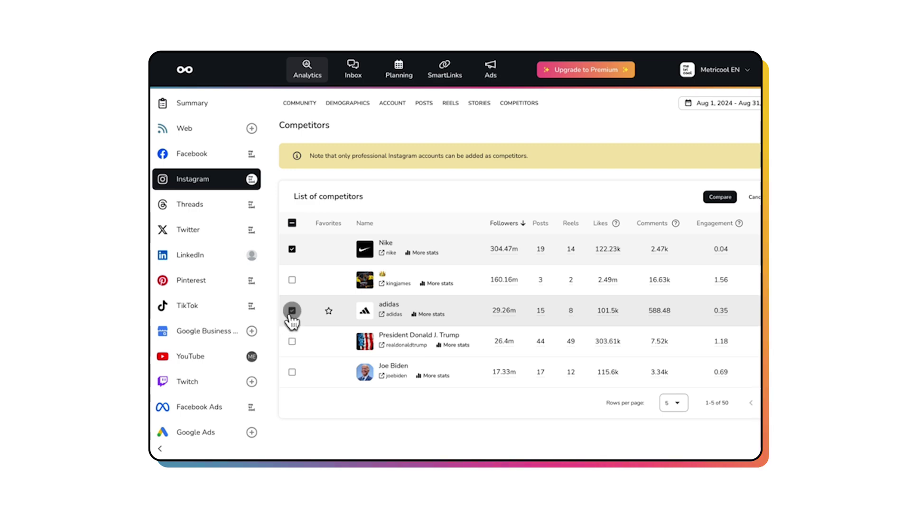
left_click(721, 203)
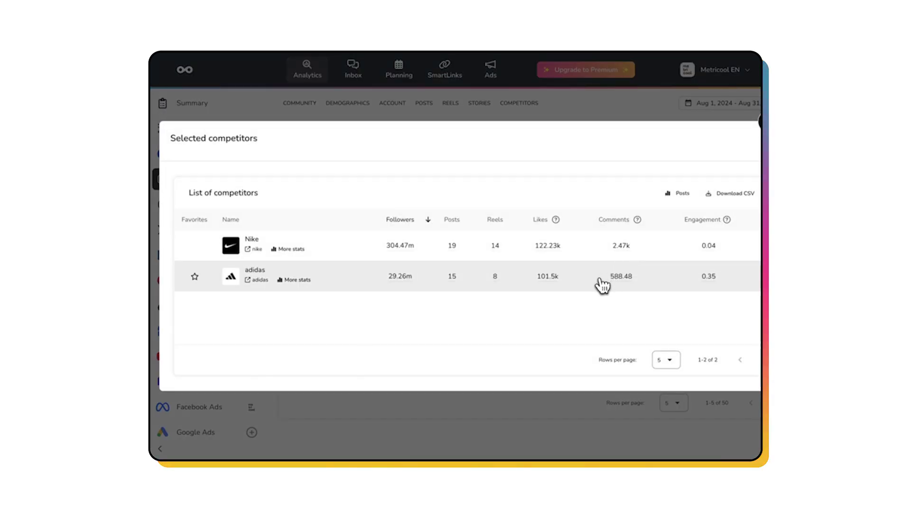
left_click(297, 280)
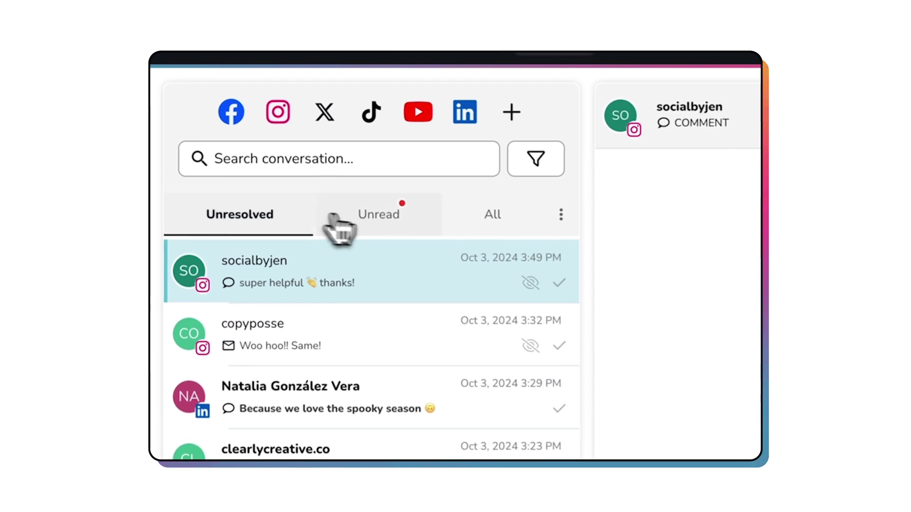
Filter the Inbox to show only unread conversations
left_click(376, 221)
left_click(495, 223)
left_click(393, 223)
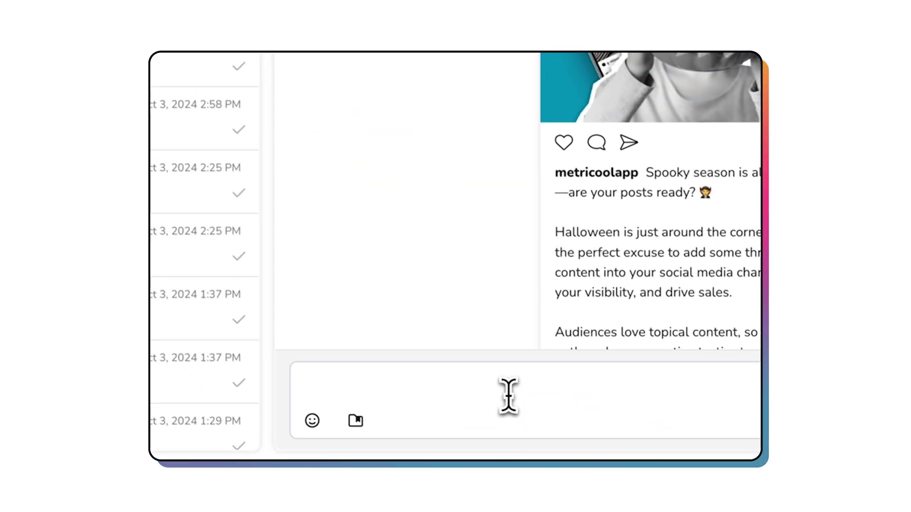
Draft the reply 'Thank you for the comment! 😉' to the Halloween post comment
left_click(503, 391)
type("Thank you for the comment!")
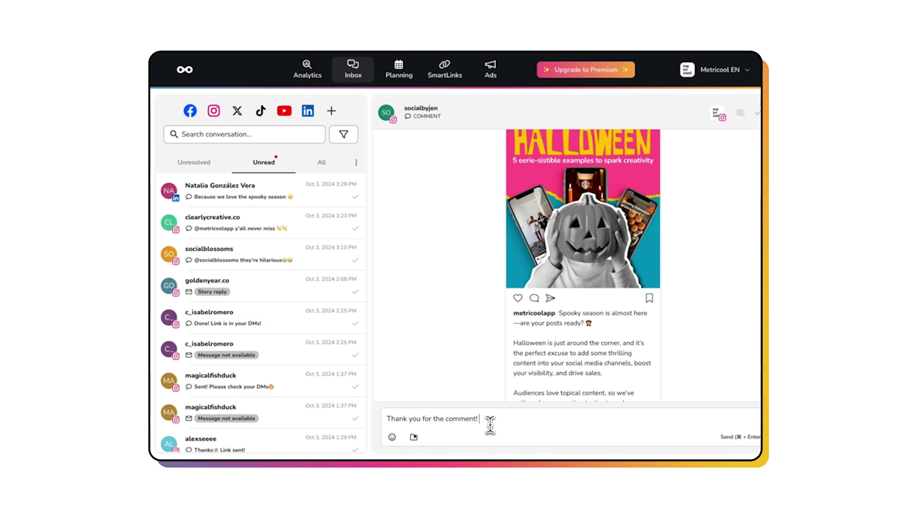
key("ctrl+super+space")
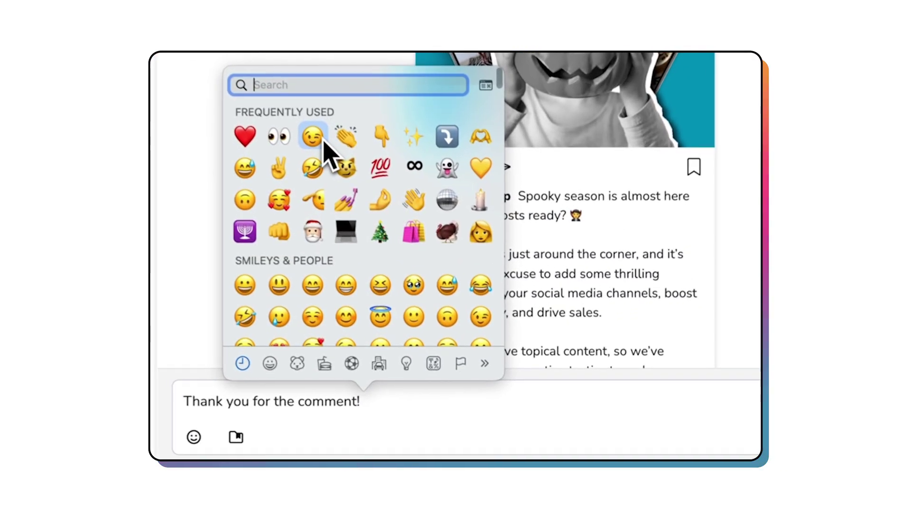
key("Escape")
type("😉")
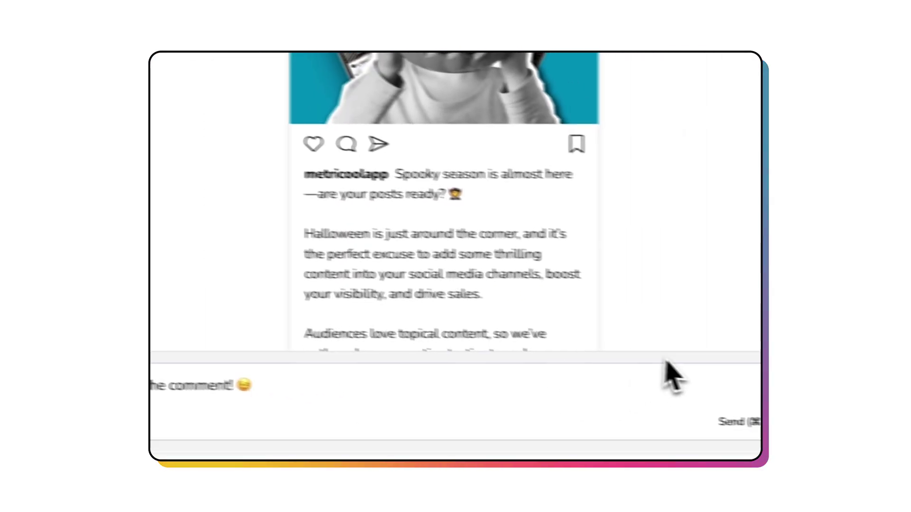
left_click_drag(522, 378, 322, 377)
Insert the 'Supported Platforms Reply' saved answer into the response
left_click(375, 416)
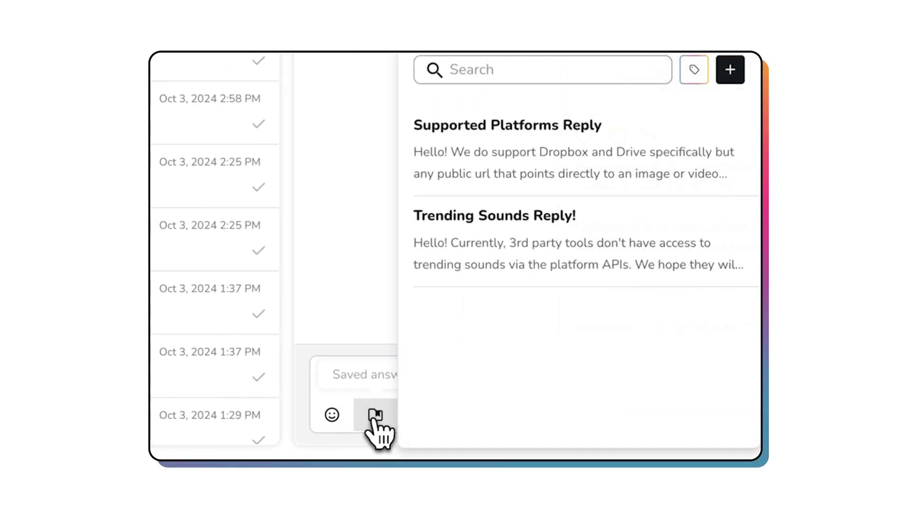
left_click(379, 168)
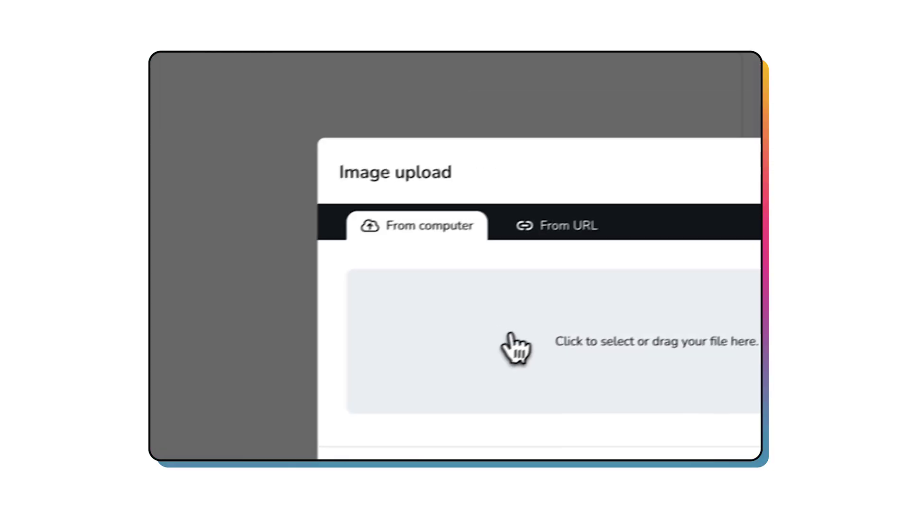
Upload the classroom meme image and caption it 'Mean girls day!' with an emoji
left_click(512, 336)
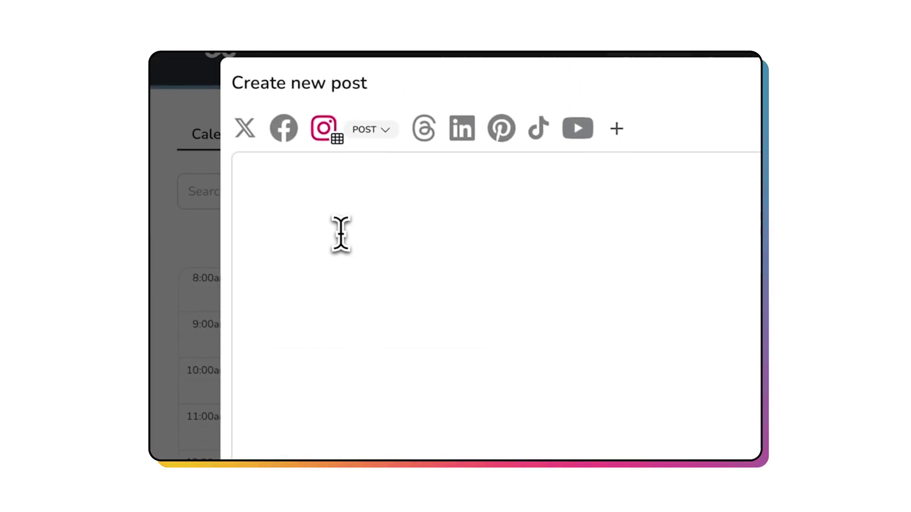
type("rls day!")
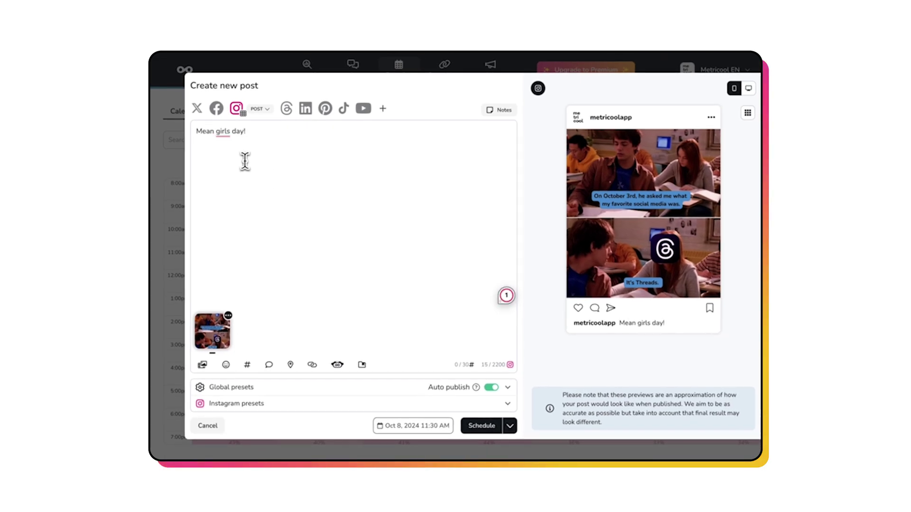
left_click(226, 365)
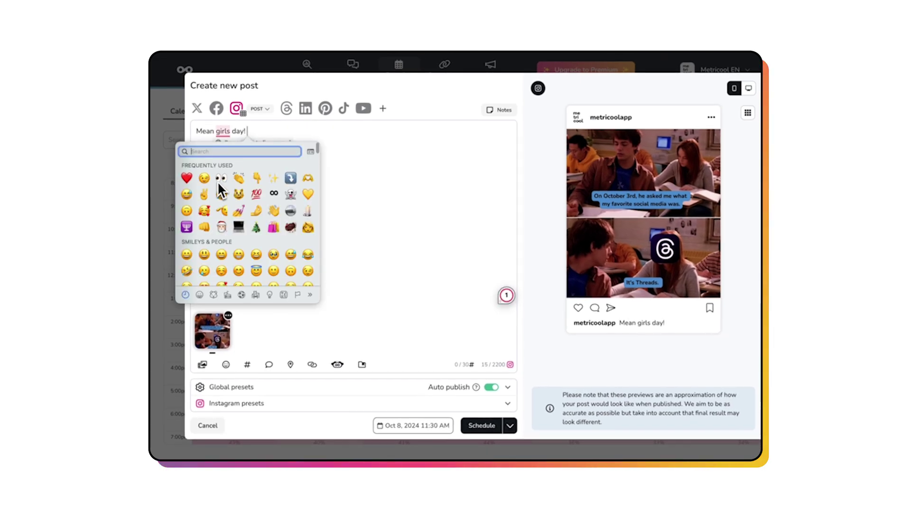
left_click(217, 184)
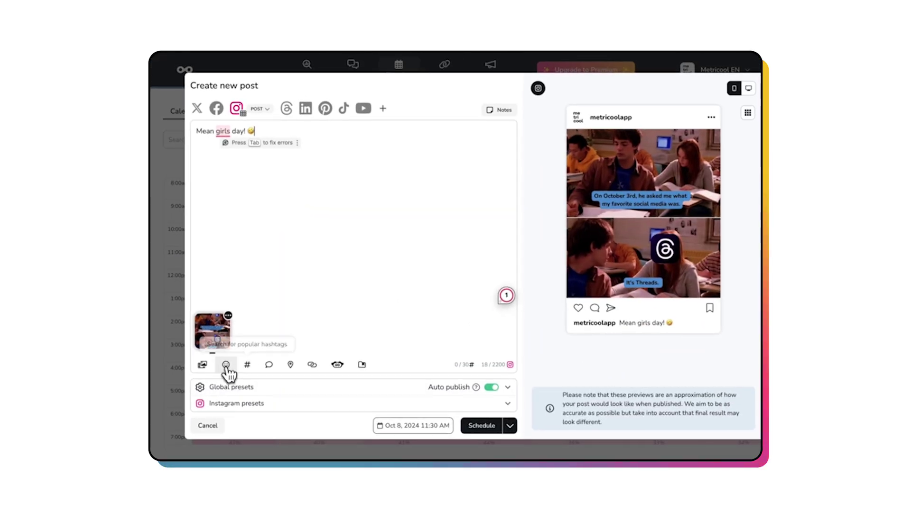
Review media options, schedule for Oct 8, 2024 11:30 AM, and add a frame to the image
left_click(203, 365)
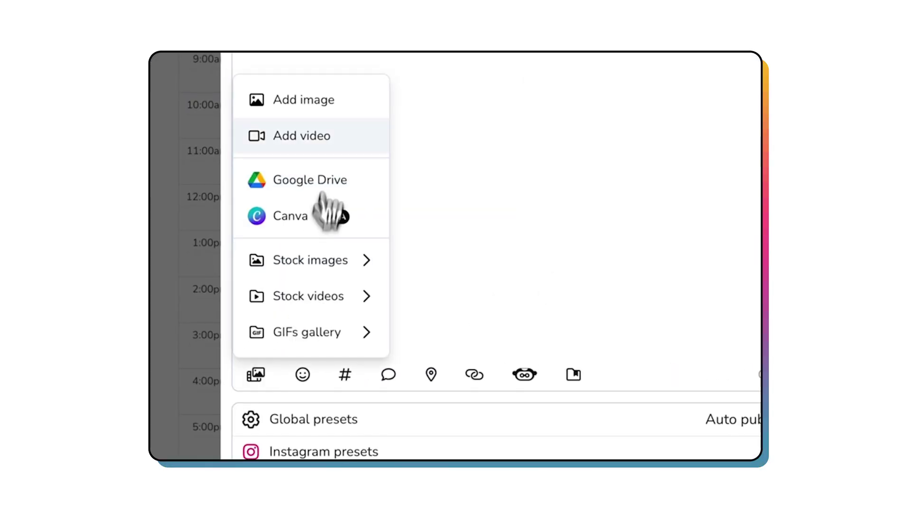
mouse_move(234, 331)
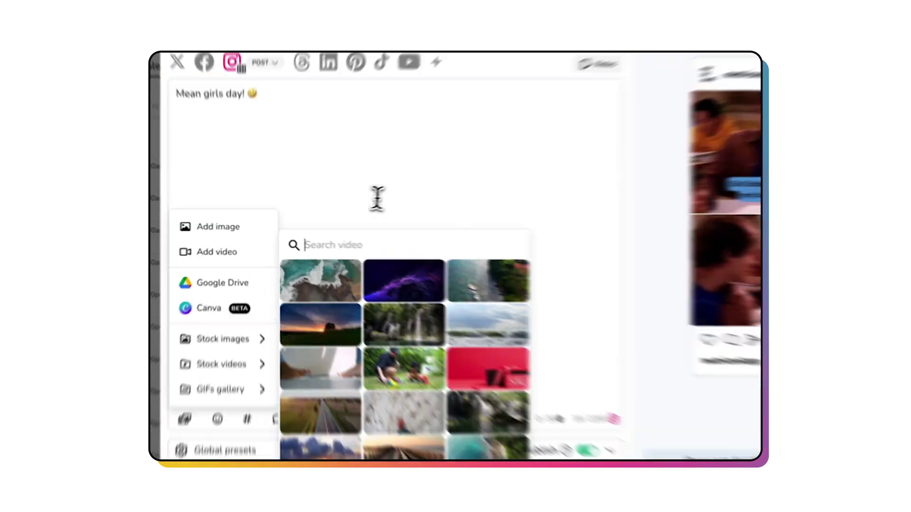
left_click(374, 175)
left_click(432, 426)
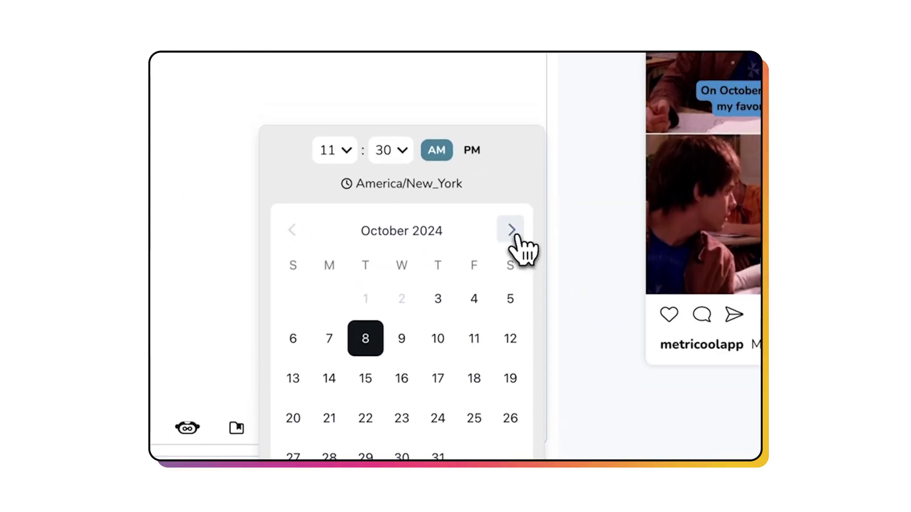
left_click(505, 401)
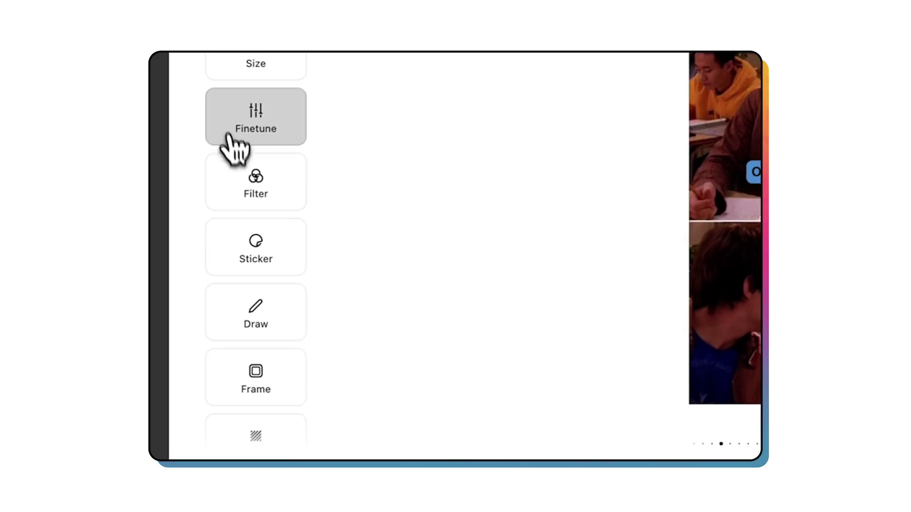
left_click(259, 376)
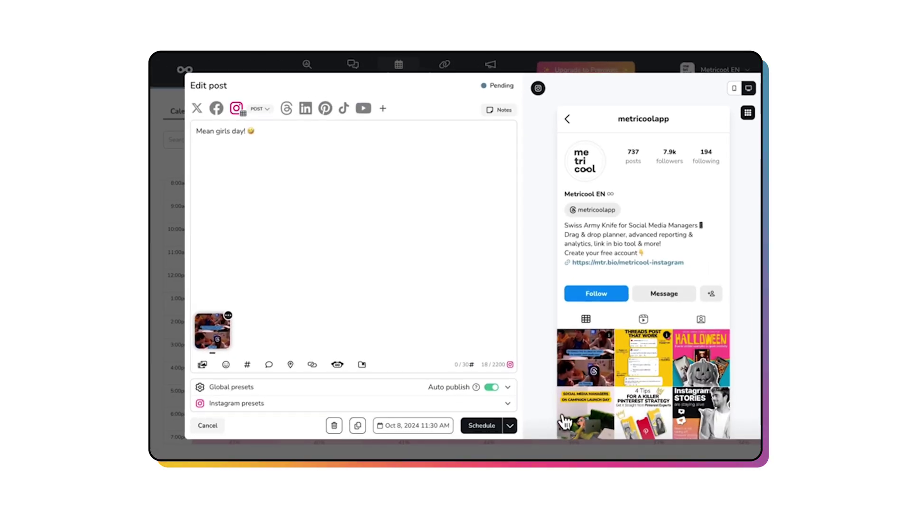
Add #socialmediamarketing #socialmediamanager #socialmediameme on a new line below the caption
left_click(287, 159)
key("Return")
key("Return")
type("#socialmediamarketing #socialmediamanager #socialmediameme")
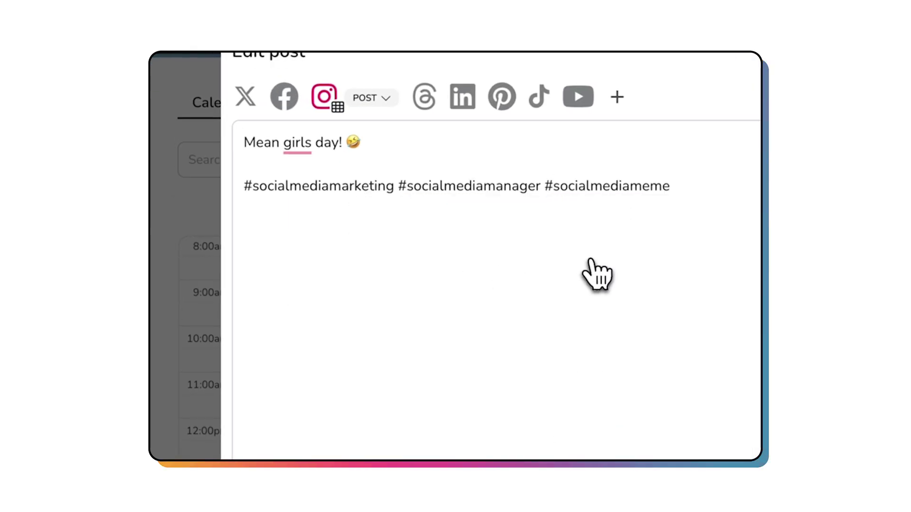
Tag the metricool Instagram account on the post image and save the tag
left_click(359, 212)
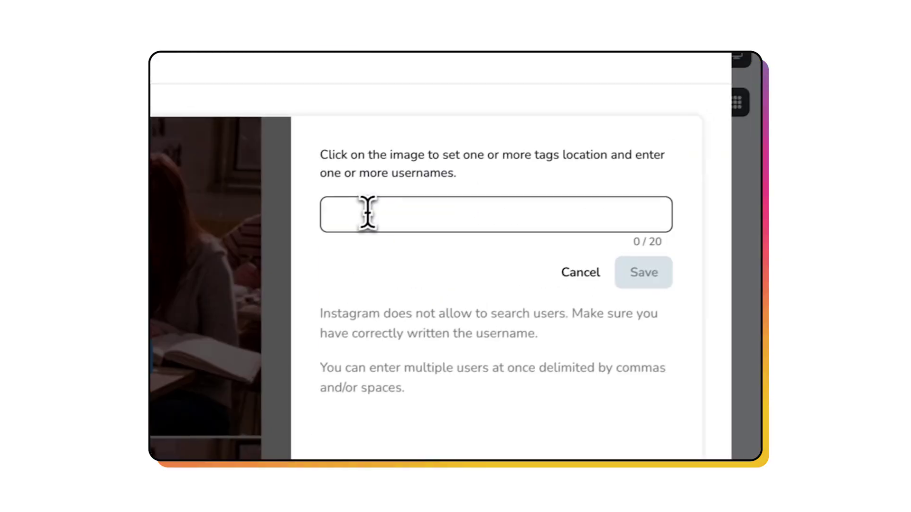
type("metricool")
key("Return")
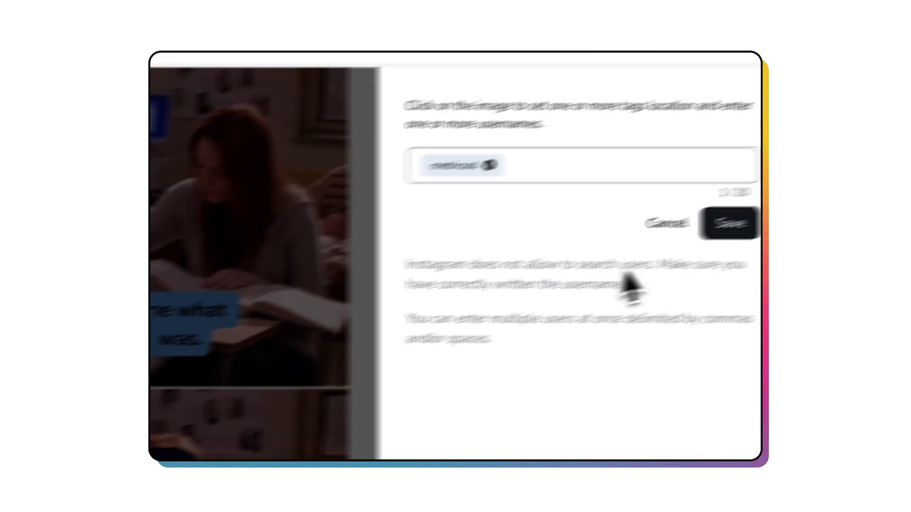
left_click(634, 275)
left_click(651, 91)
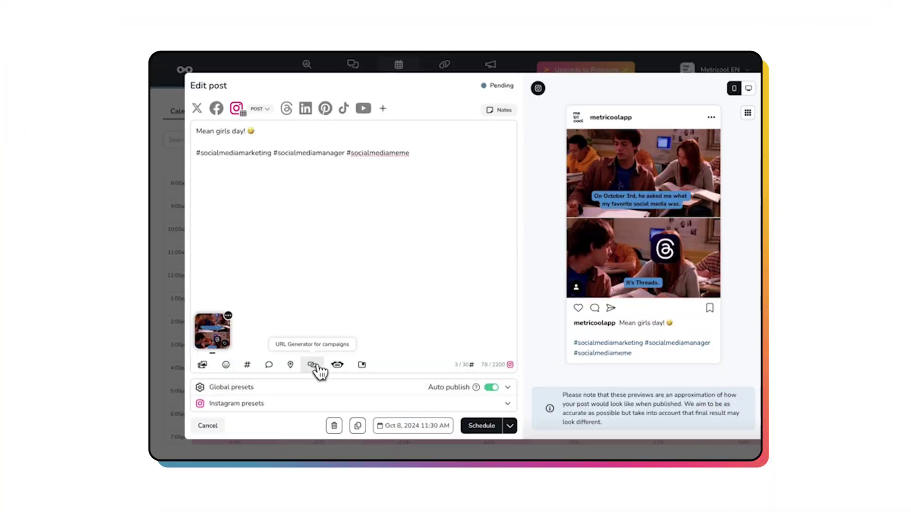
Have the AI assistant rewrite the caption as a Mother's Day beauty caption
left_click(337, 364)
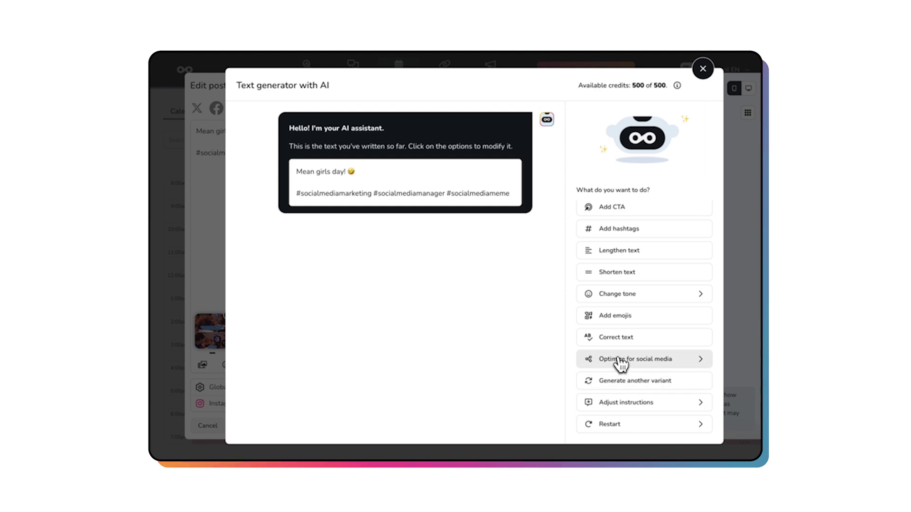
left_click(618, 402)
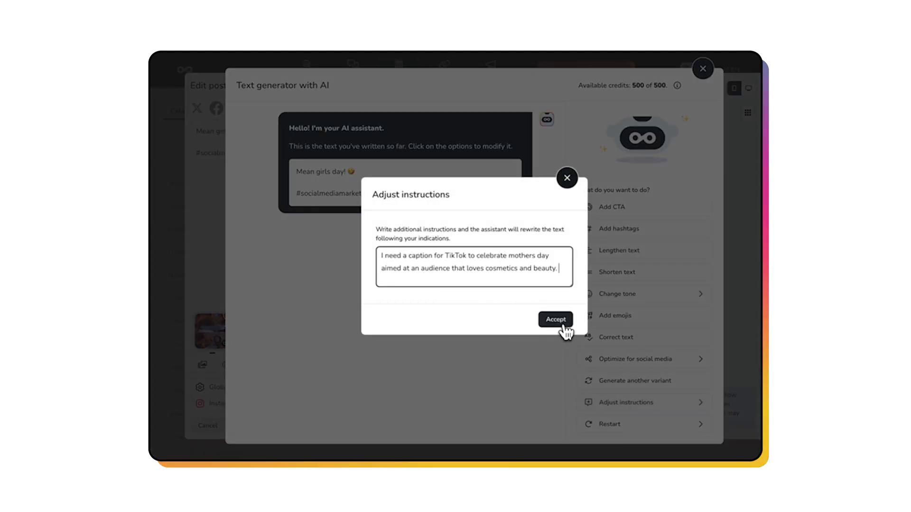
left_click(556, 320)
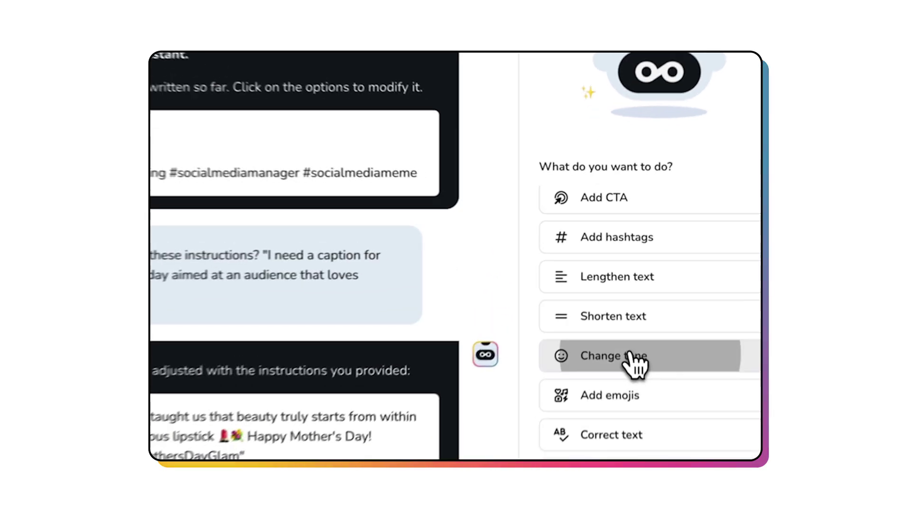
Apply the Emphatic tone to the caption and start optimizing it for a social network
left_click(617, 294)
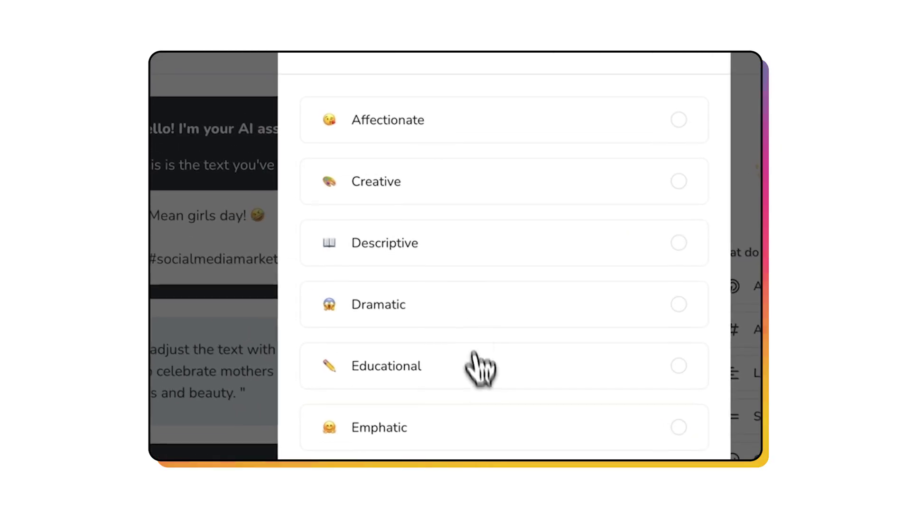
left_click(444, 214)
left_click(417, 396)
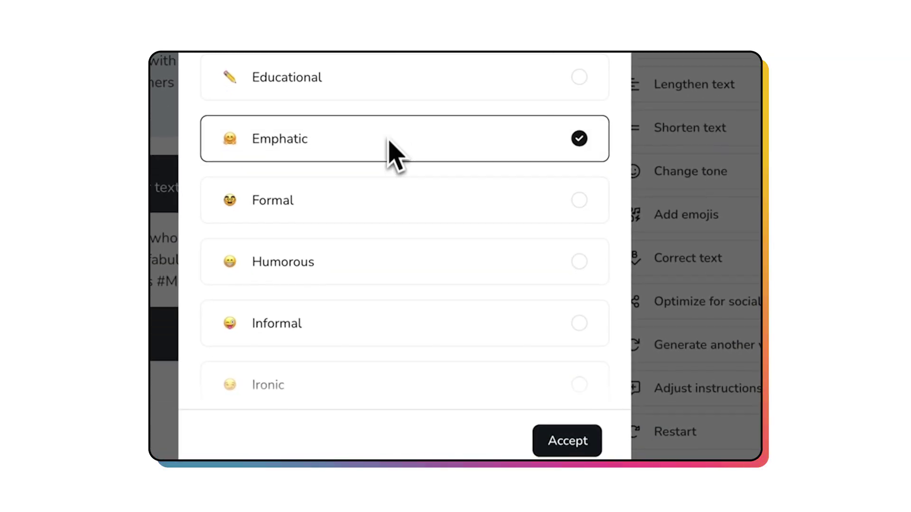
left_click(566, 441)
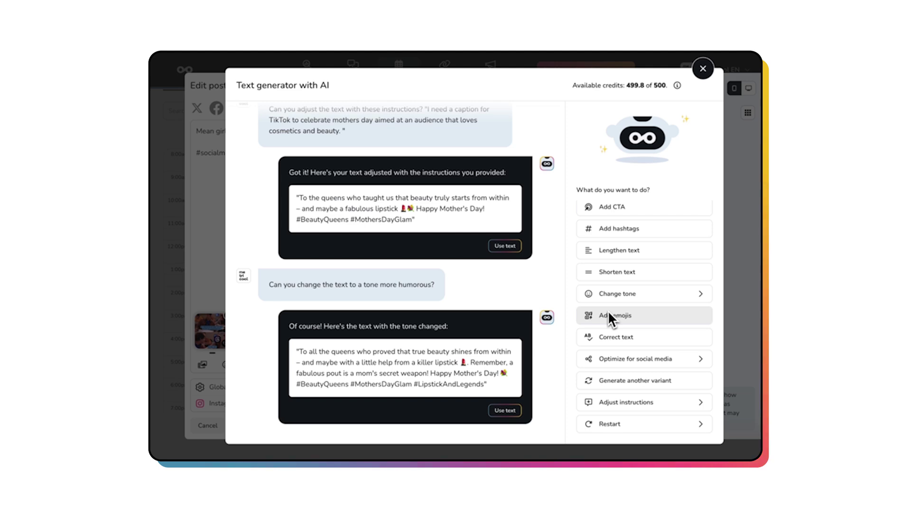
scroll(610, 238, "up", 1)
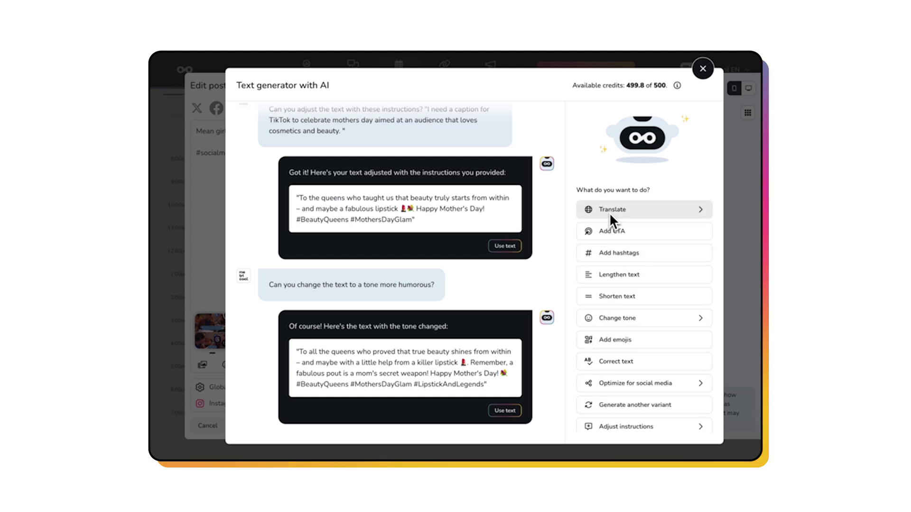
scroll(627, 322, "down", 1)
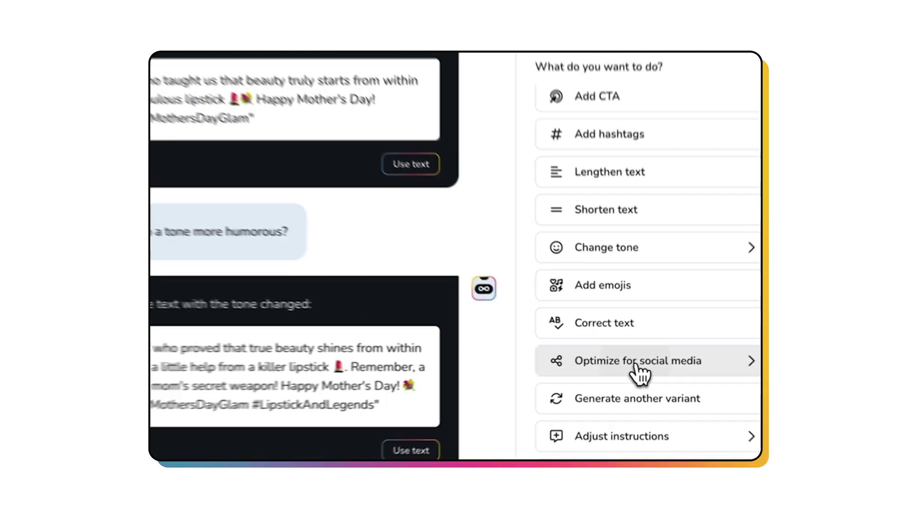
left_click(636, 365)
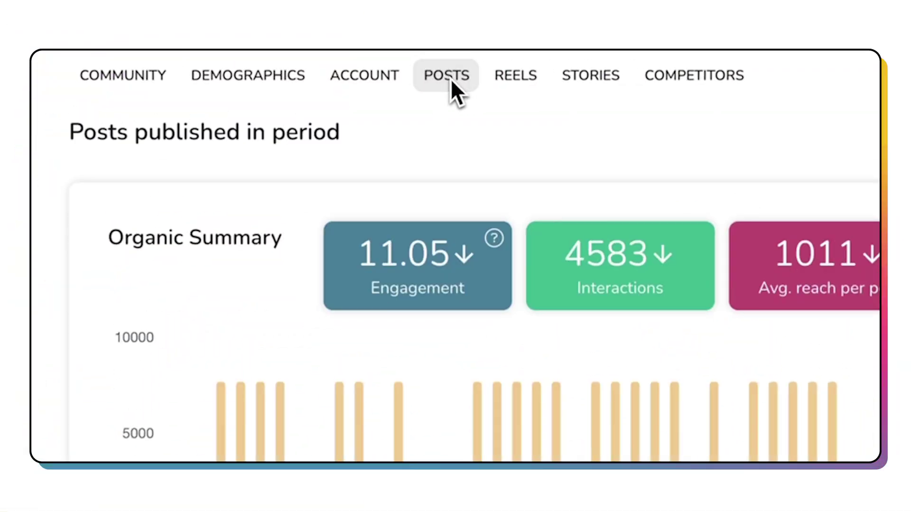
Enter a 25 USD boost budget for the second Instagram reel
scroll(458, 289, "down", 10)
scroll(458, 289, "down", 10)
scroll(400, 278, "up", 1)
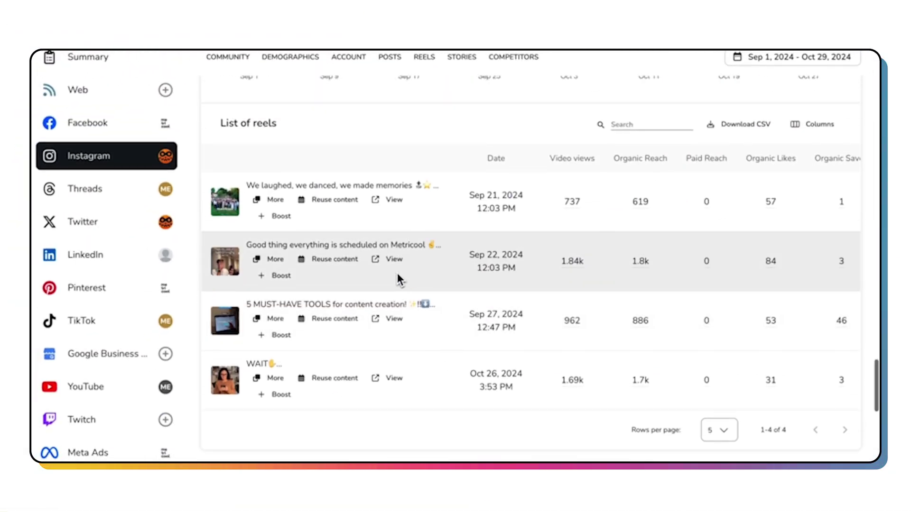
left_click(276, 277)
type("25.00")
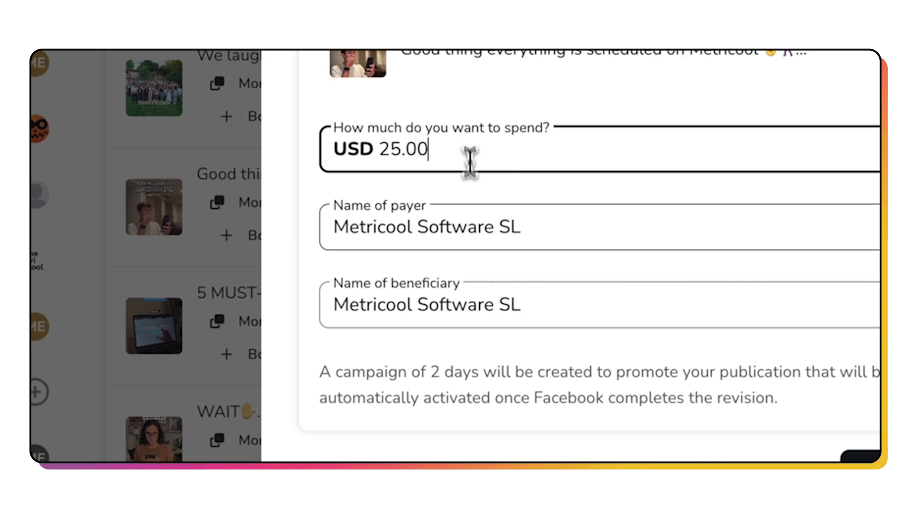
left_click(553, 292)
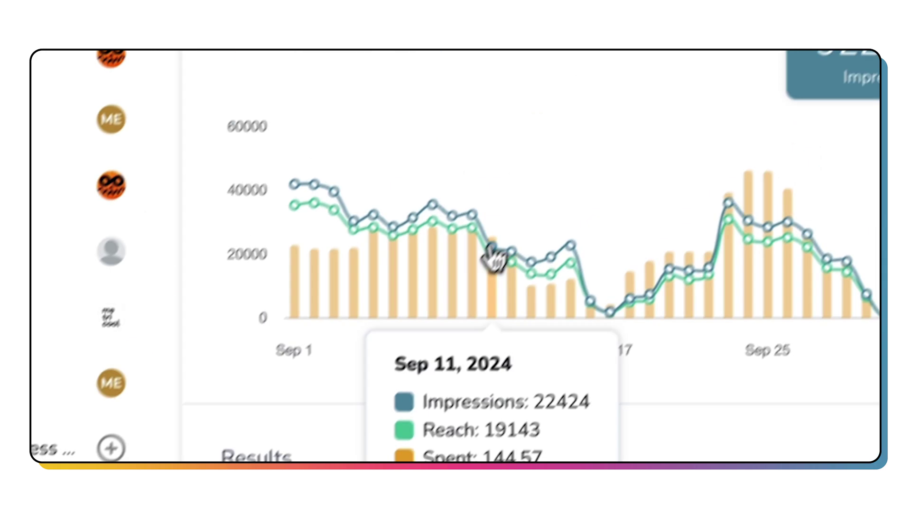
scroll(721, 270, "down", 5)
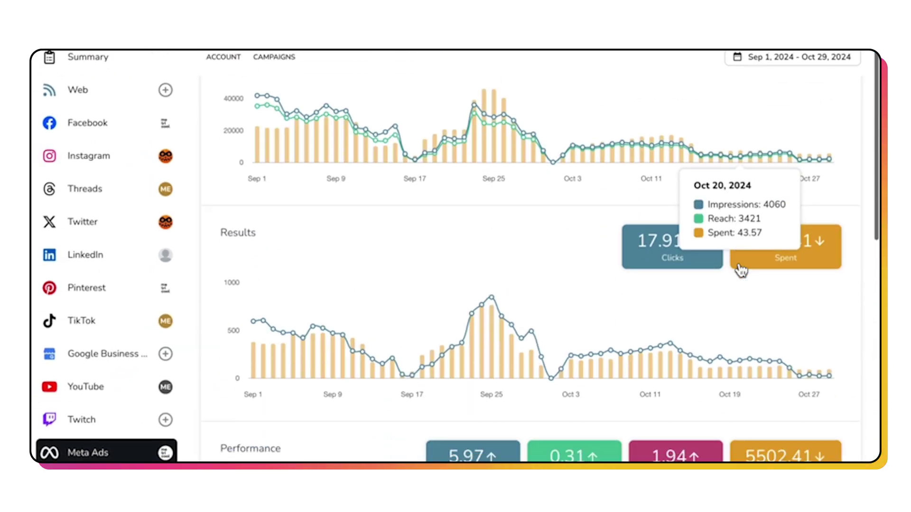
scroll(665, 266, "down", 3)
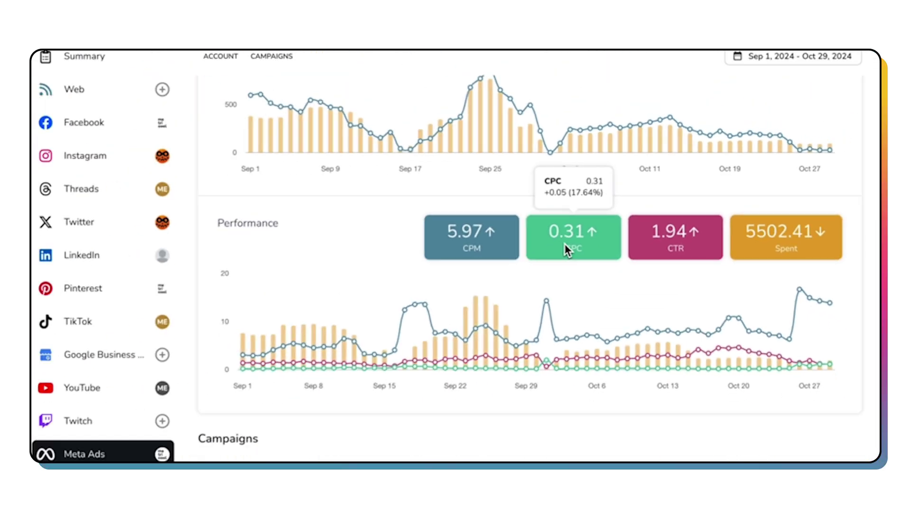
scroll(755, 265, "down", 10)
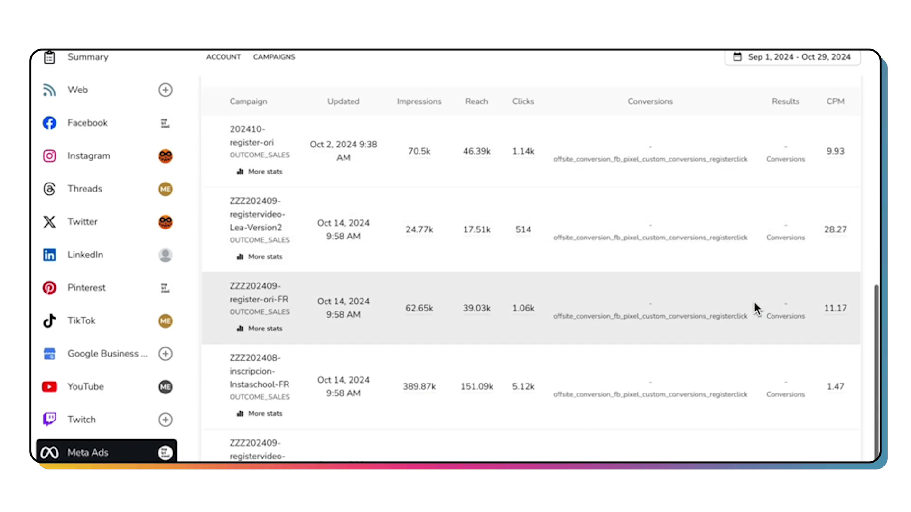